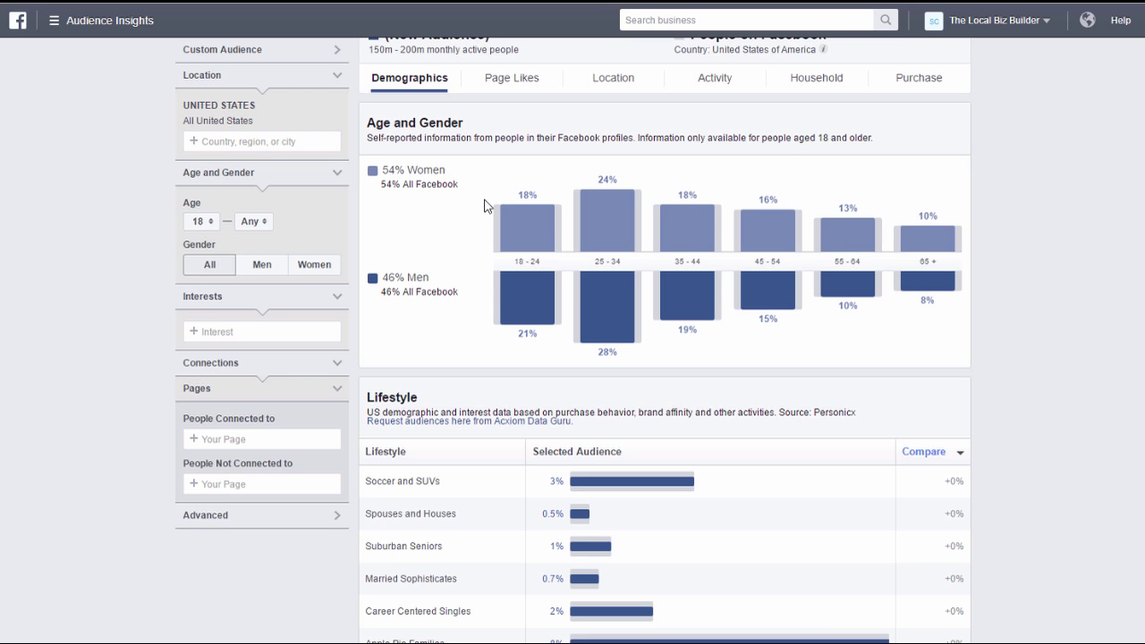
{"action": "mouse_move", "coordinate": [498, 205]}
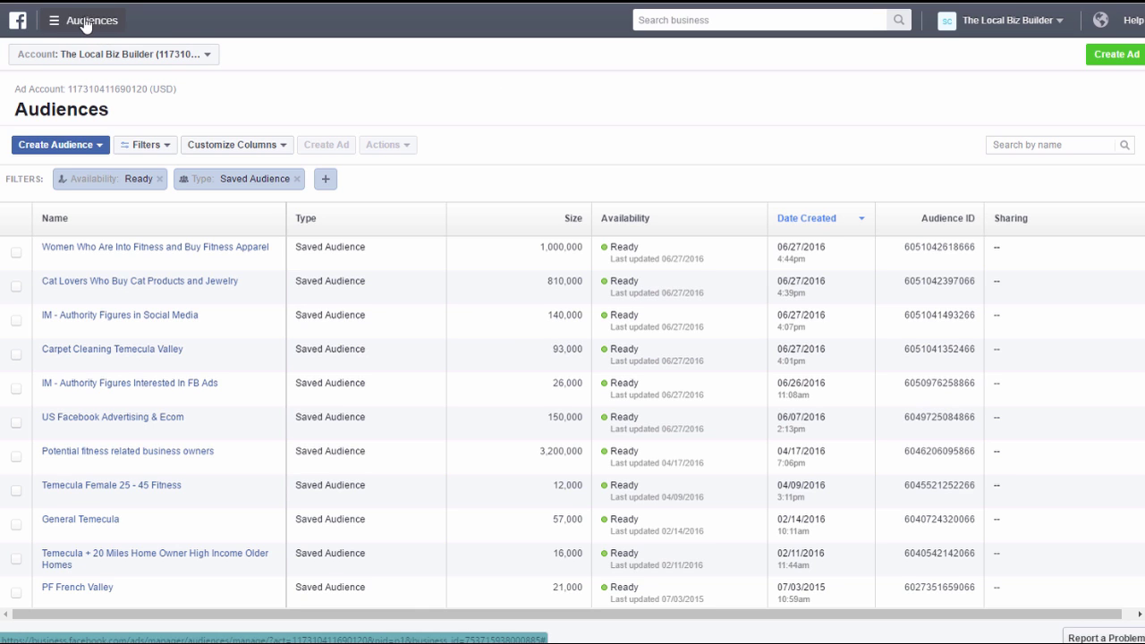
{"action": "left_click", "coordinate": [59, 24]}
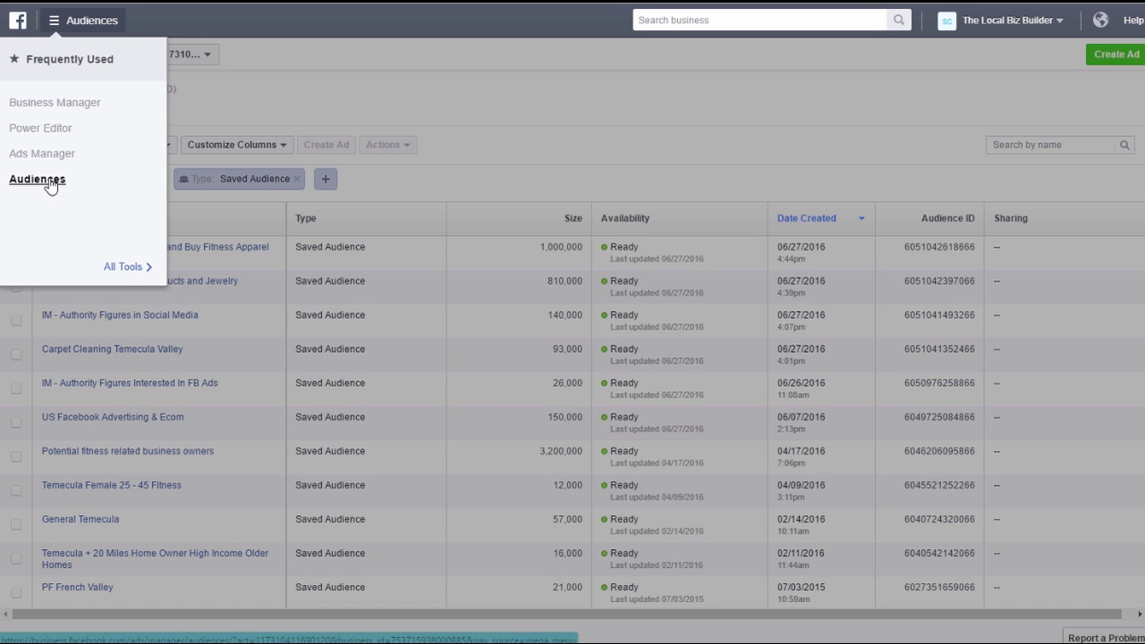
{"action": "left_click", "coordinate": [240, 93]}
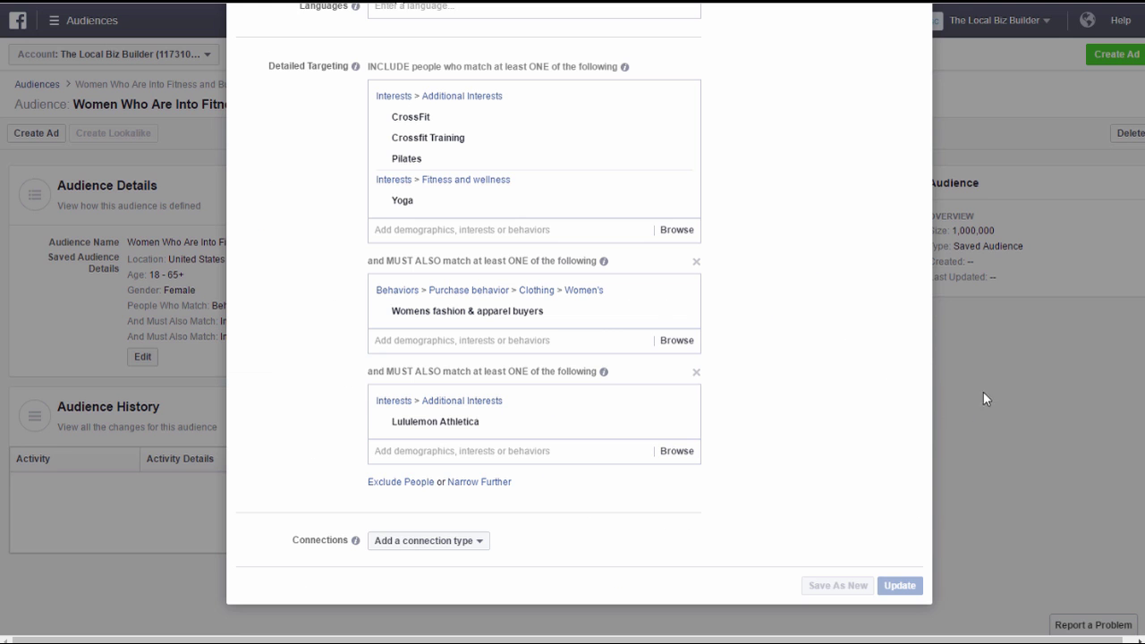
Review the demographics and layered detailed targeting of the "Women Who Are Into Fitness and Buy Fitness Apparel" audience
{"action": "scroll", "coordinate": [1108, 224], "scroll_direction": "up", "scroll_amount": 5}
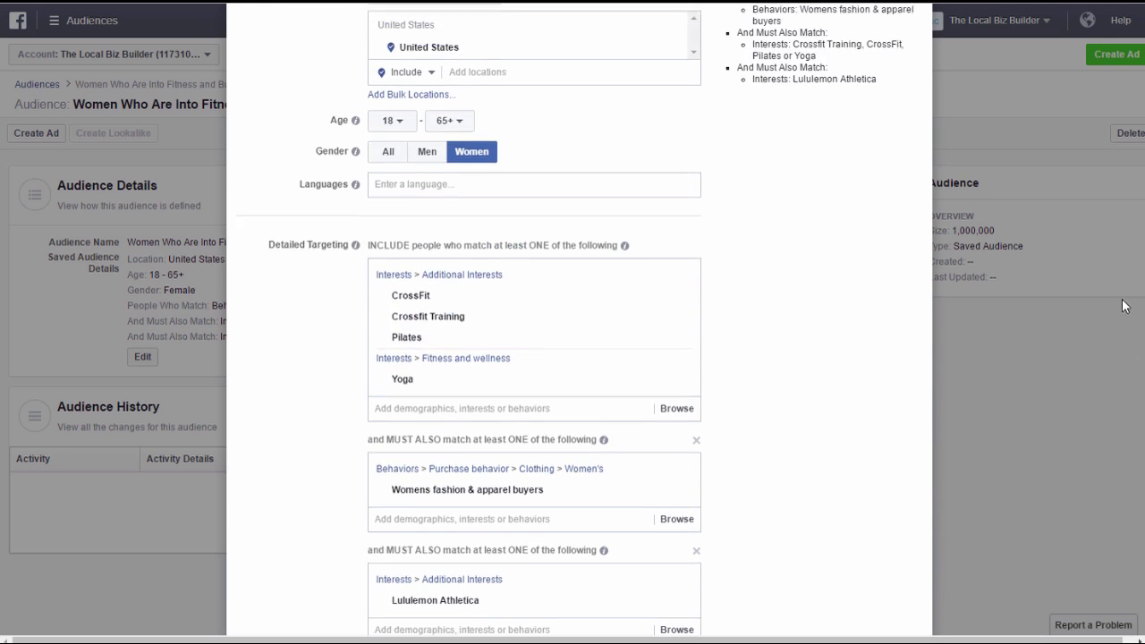
{"action": "scroll", "coordinate": [1103, 179], "scroll_direction": "up", "scroll_amount": 1}
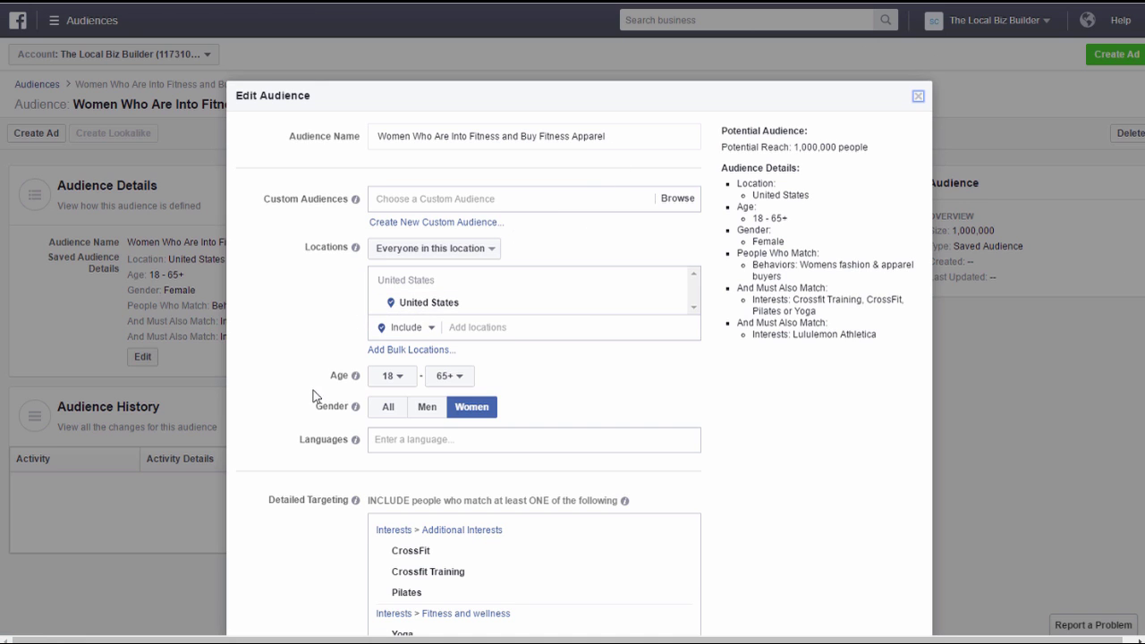
{"action": "mouse_move", "coordinate": [367, 382]}
{"action": "scroll", "coordinate": [579, 358], "scroll_direction": "down", "scroll_amount": 5}
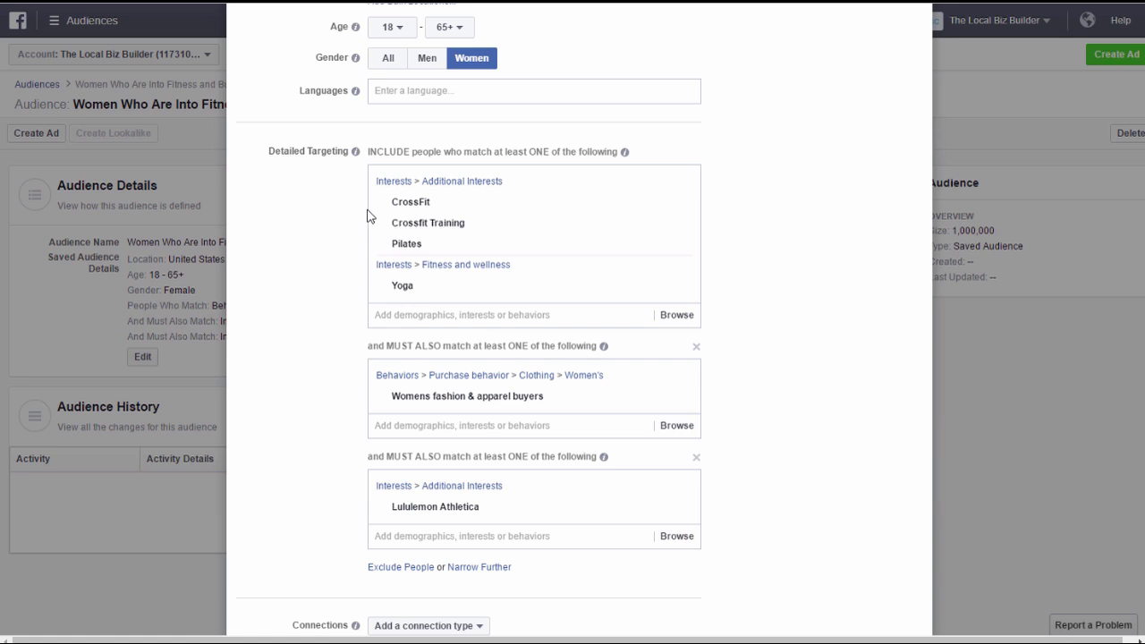
{"action": "mouse_move", "coordinate": [439, 212]}
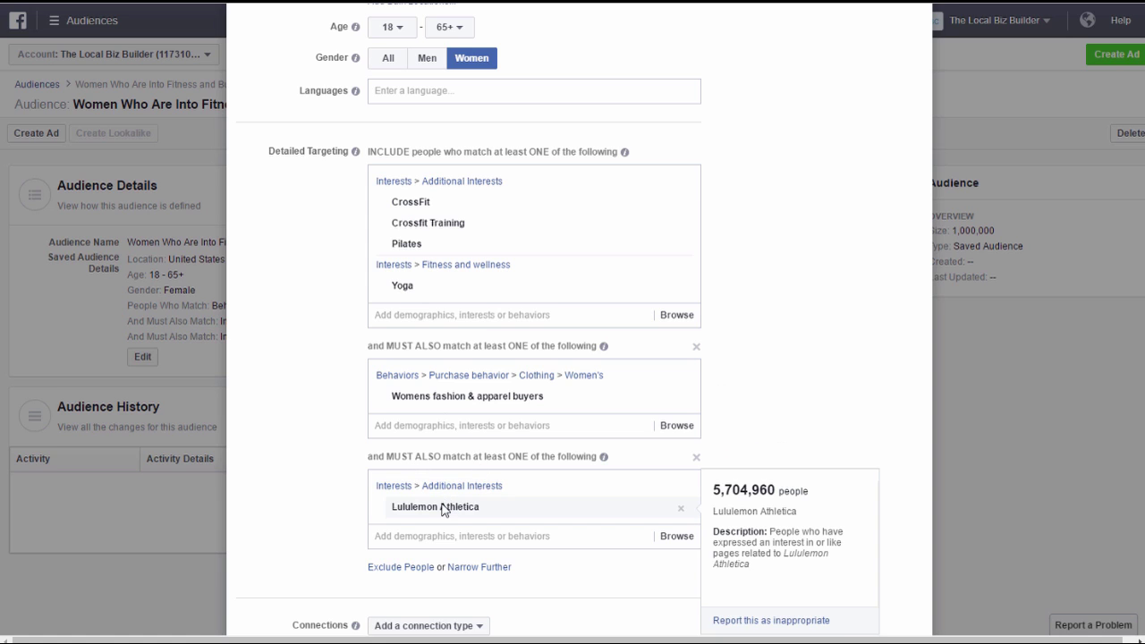
{"action": "mouse_move", "coordinate": [440, 519]}
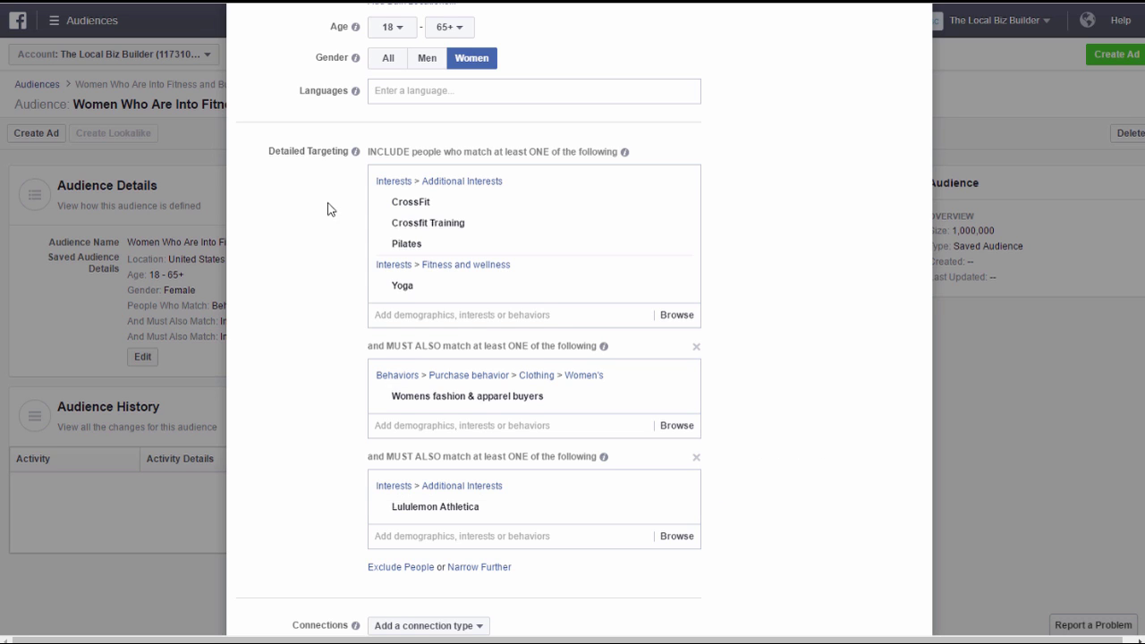
{"action": "mouse_move", "coordinate": [420, 229]}
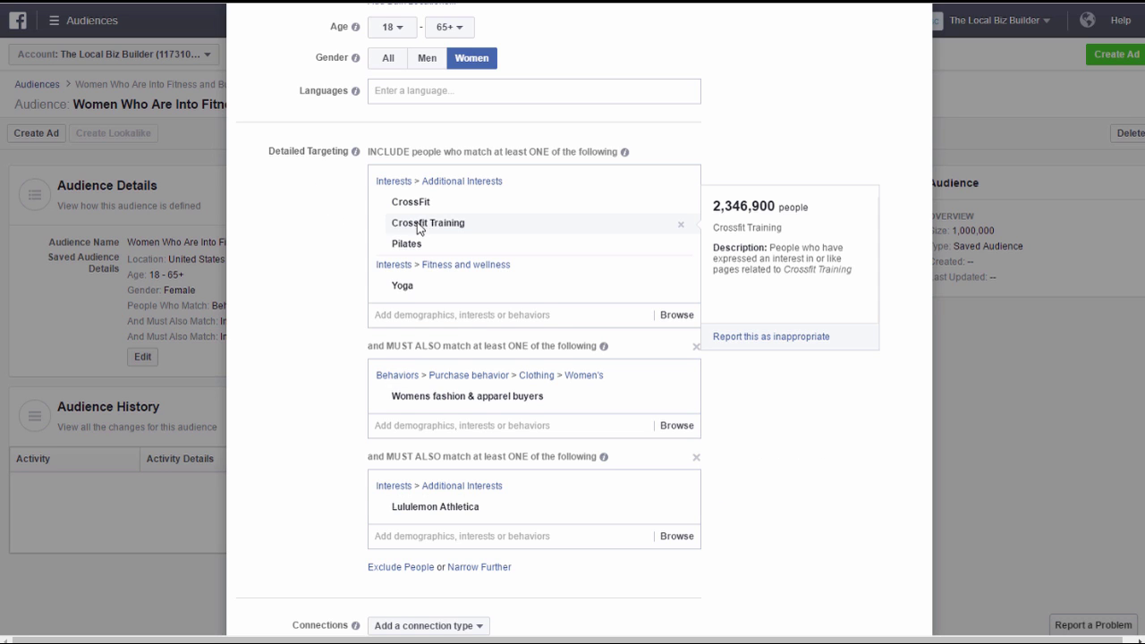
{"action": "mouse_move", "coordinate": [396, 397]}
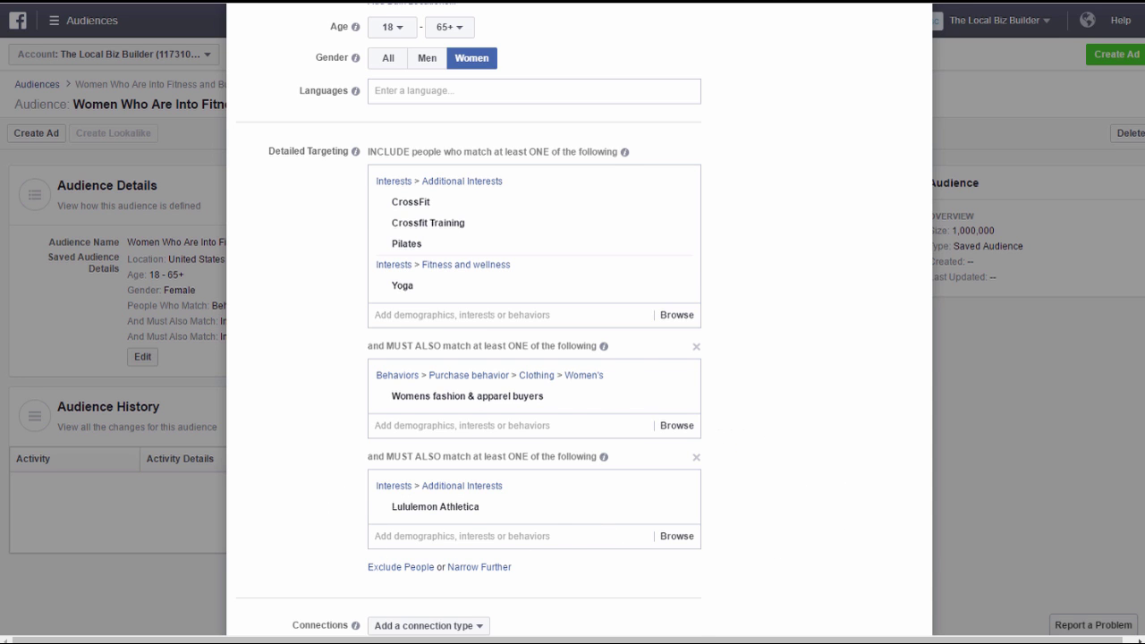
Compare the fitness apparel audience's potential reach summary with its targeting layers, and close the audience editor without saving
{"action": "scroll", "coordinate": [714, 152], "scroll_direction": "up", "scroll_amount": 5}
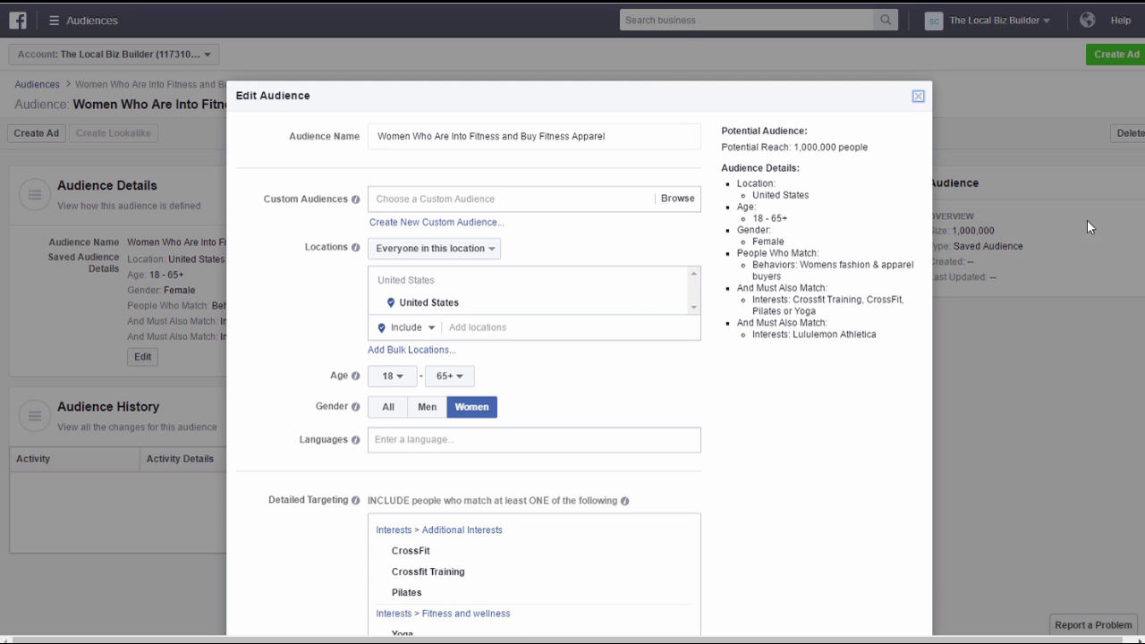
{"action": "scroll", "coordinate": [1140, 420], "scroll_direction": "down", "scroll_amount": 3}
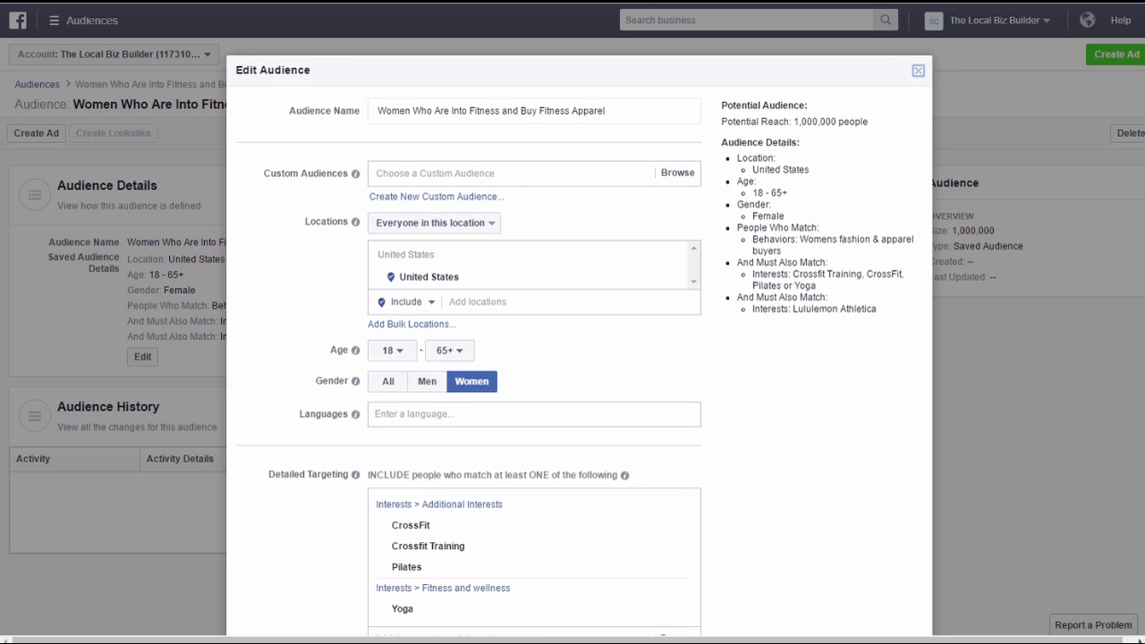
{"action": "scroll", "coordinate": [1141, 421], "scroll_direction": "down", "scroll_amount": 3}
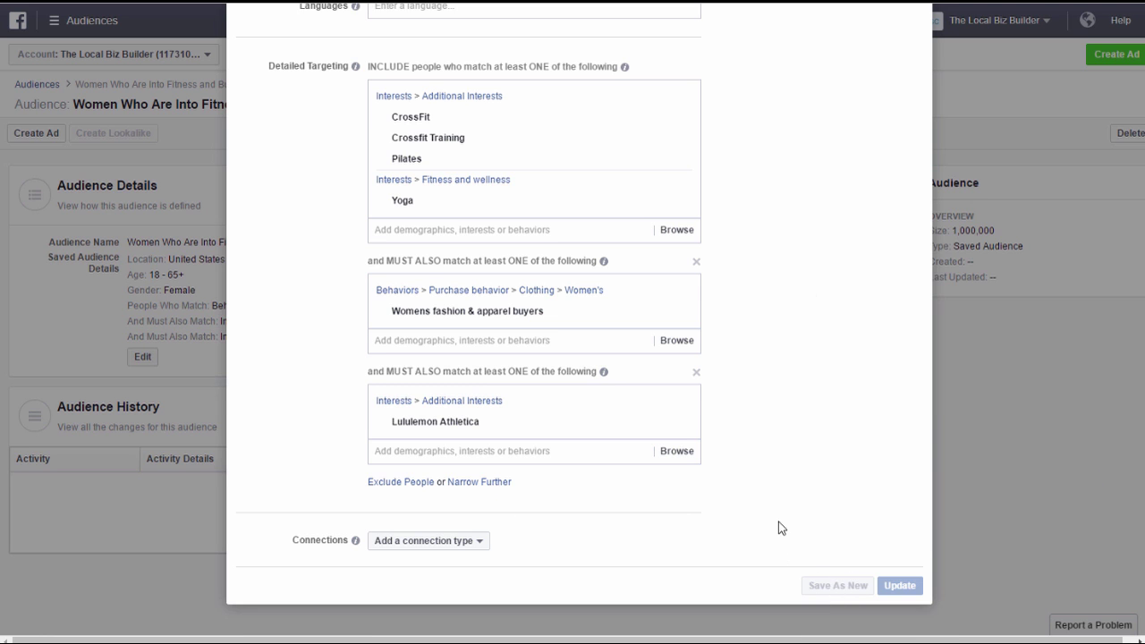
{"action": "scroll", "coordinate": [776, 501], "scroll_direction": "up", "scroll_amount": 4}
{"action": "scroll", "coordinate": [774, 480], "scroll_direction": "up", "scroll_amount": 2}
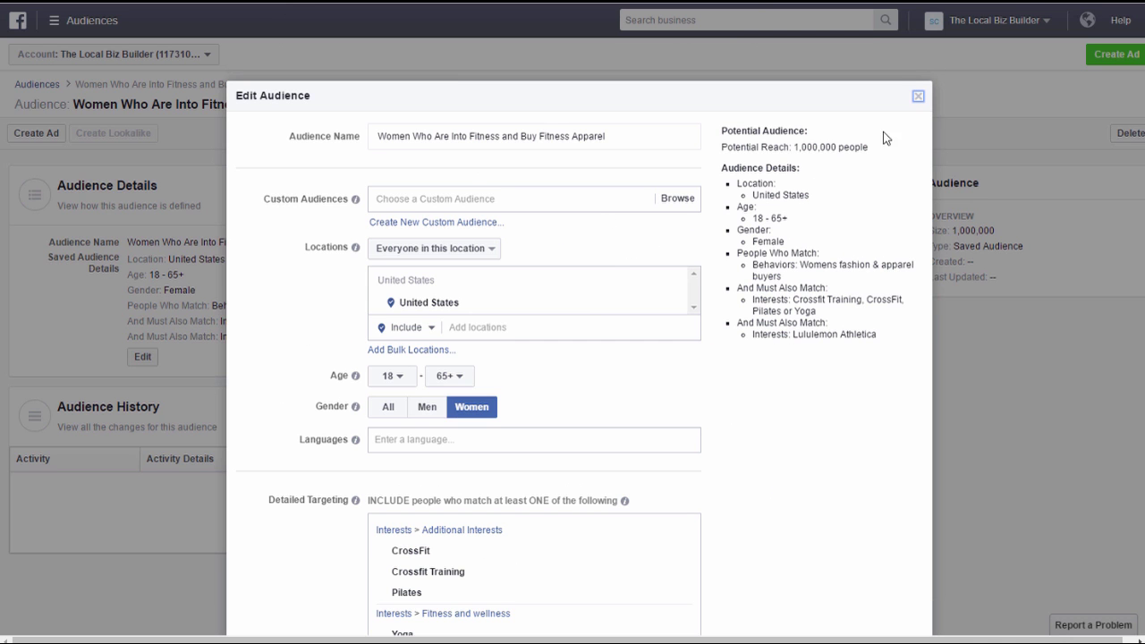
{"action": "left_click", "coordinate": [918, 96]}
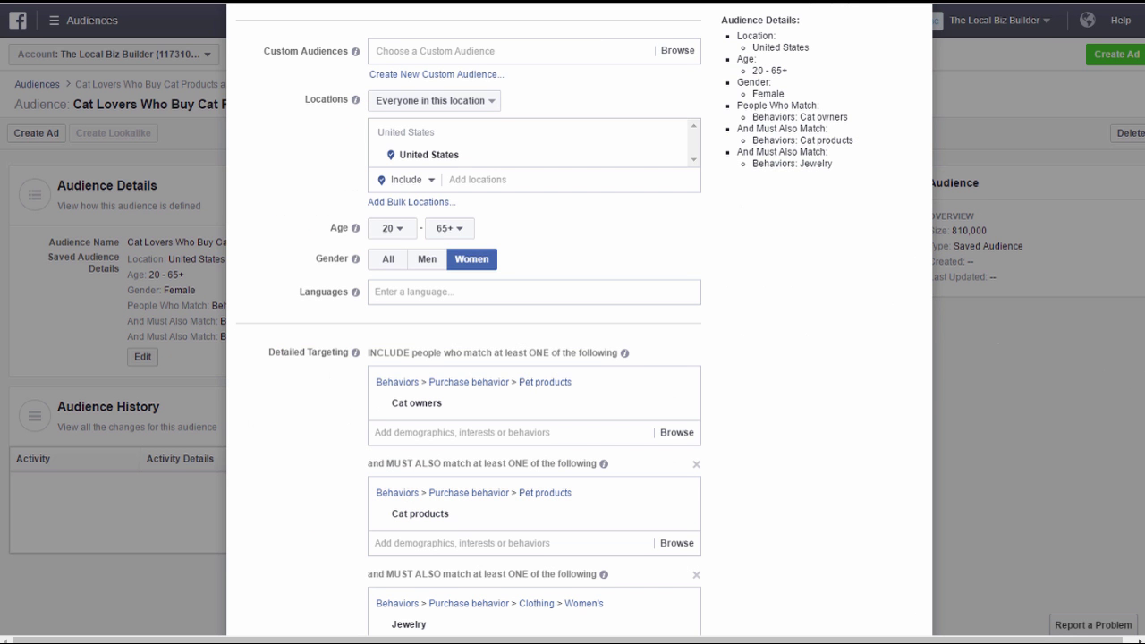
Examine the demographics and three purchase-behavior targeting layers of the "Cat Lovers Who Buy Cat Products and Jewelry" audience
{"action": "scroll", "coordinate": [989, 243], "scroll_direction": "up", "scroll_amount": 2}
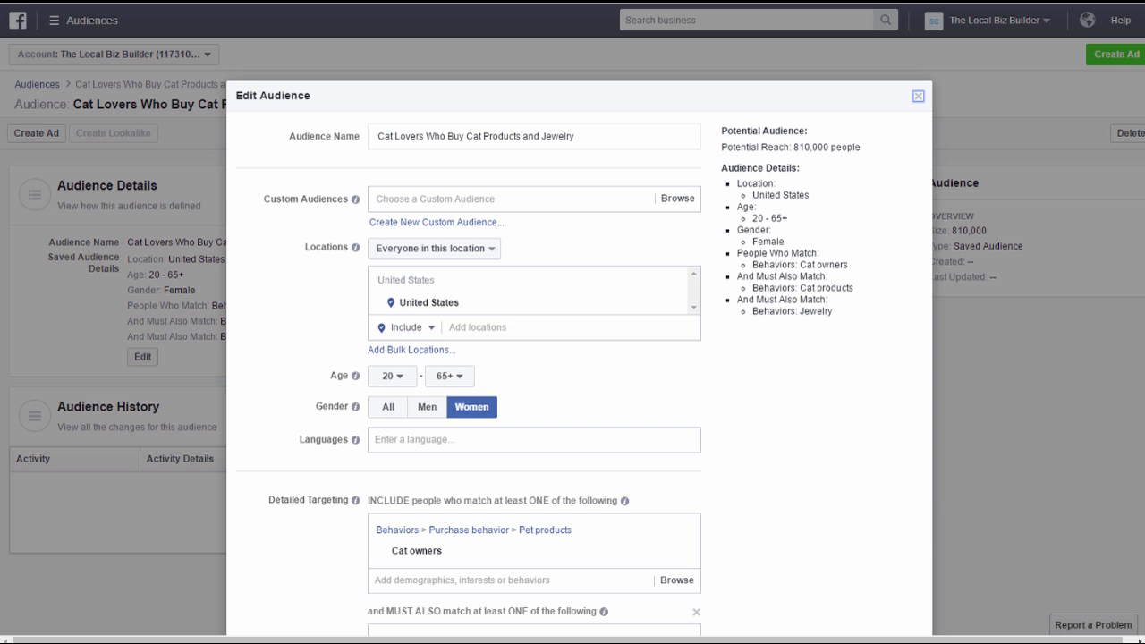
{"action": "scroll", "coordinate": [1134, 186], "scroll_direction": "down", "scroll_amount": 3}
{"action": "scroll", "coordinate": [1134, 186], "scroll_direction": "down", "scroll_amount": 3}
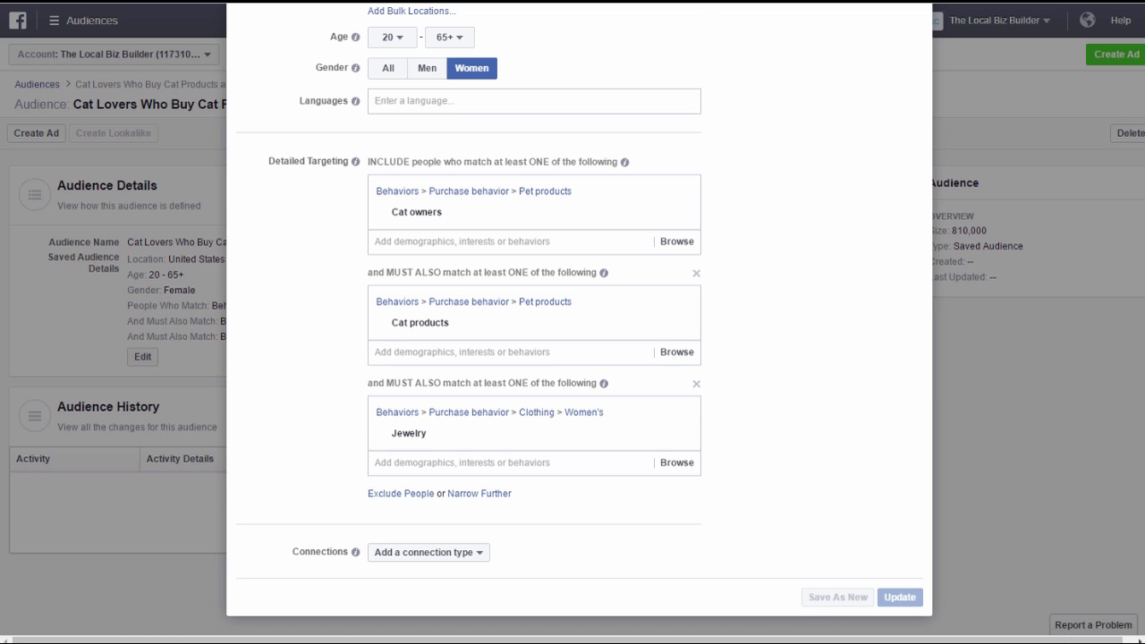
{"action": "scroll", "coordinate": [580, 322], "scroll_direction": "up", "scroll_amount": 4}
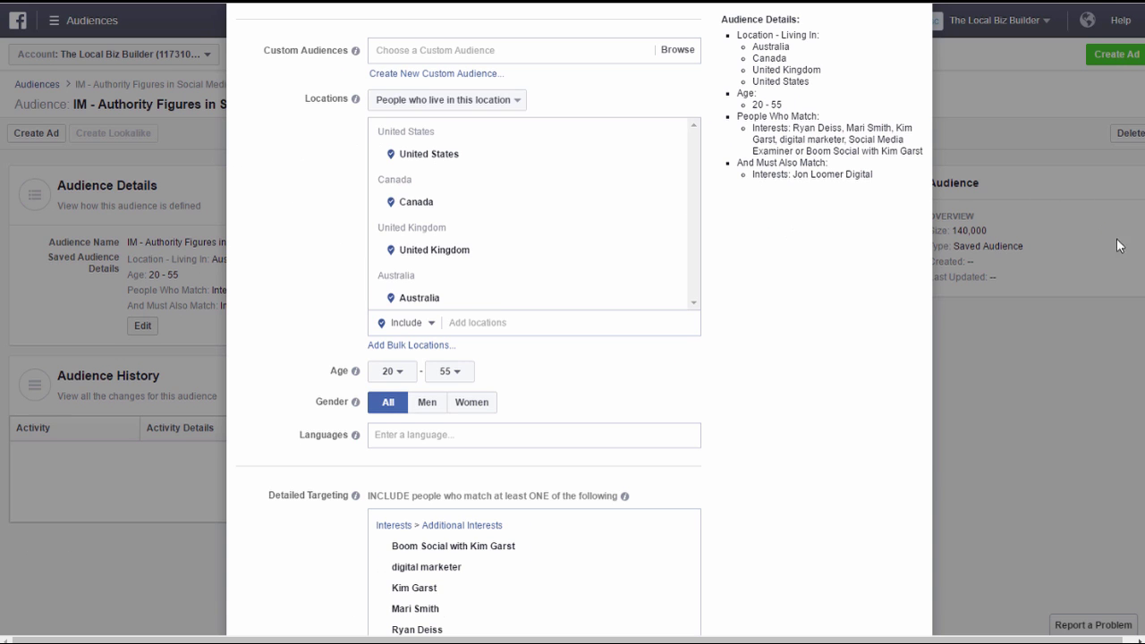
Examine the locations, age range, included interests and must-also-match interest of the "IM - Authority Figures in Social Media" audience
{"action": "scroll", "coordinate": [1138, 109], "scroll_direction": "up", "scroll_amount": 2}
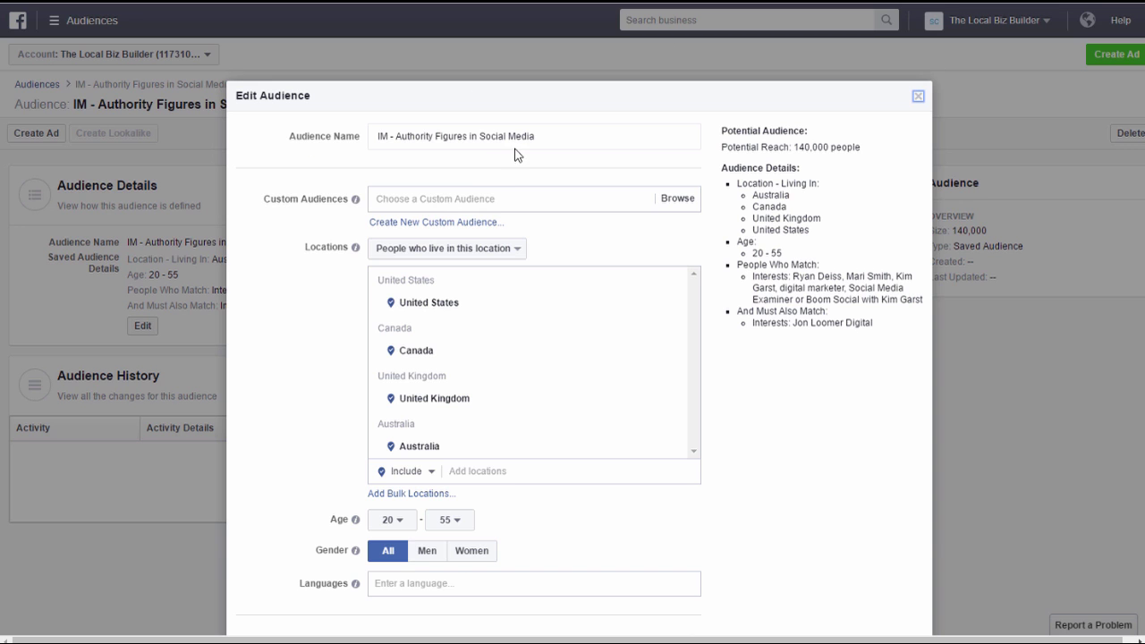
{"action": "scroll", "coordinate": [562, 166], "scroll_direction": "down", "scroll_amount": 1}
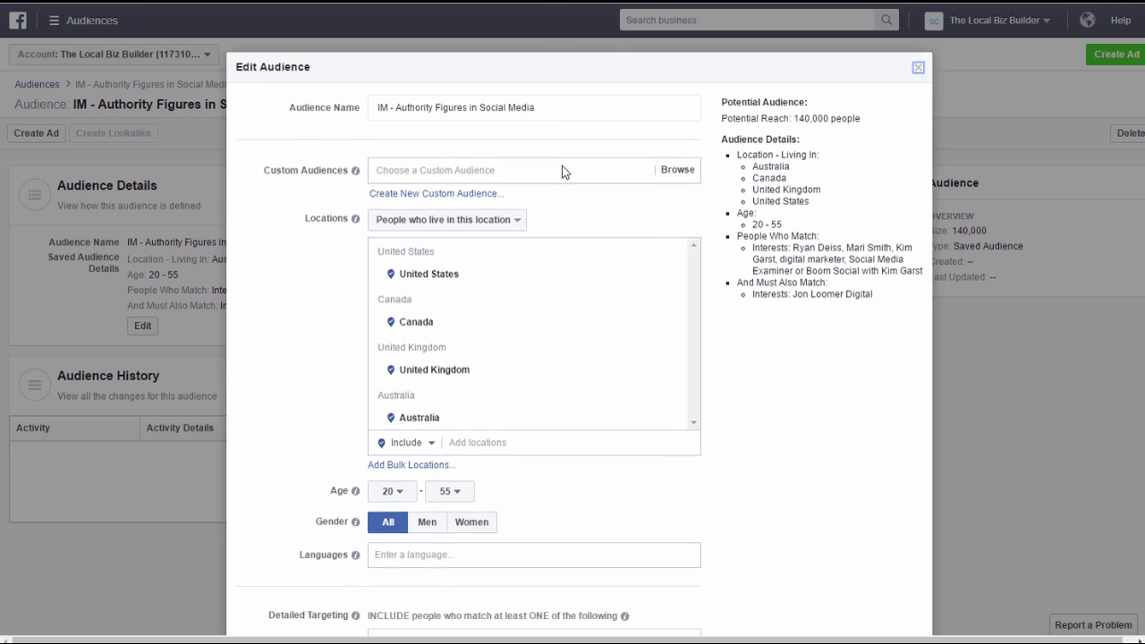
{"action": "scroll", "coordinate": [561, 166], "scroll_direction": "up", "scroll_amount": 1}
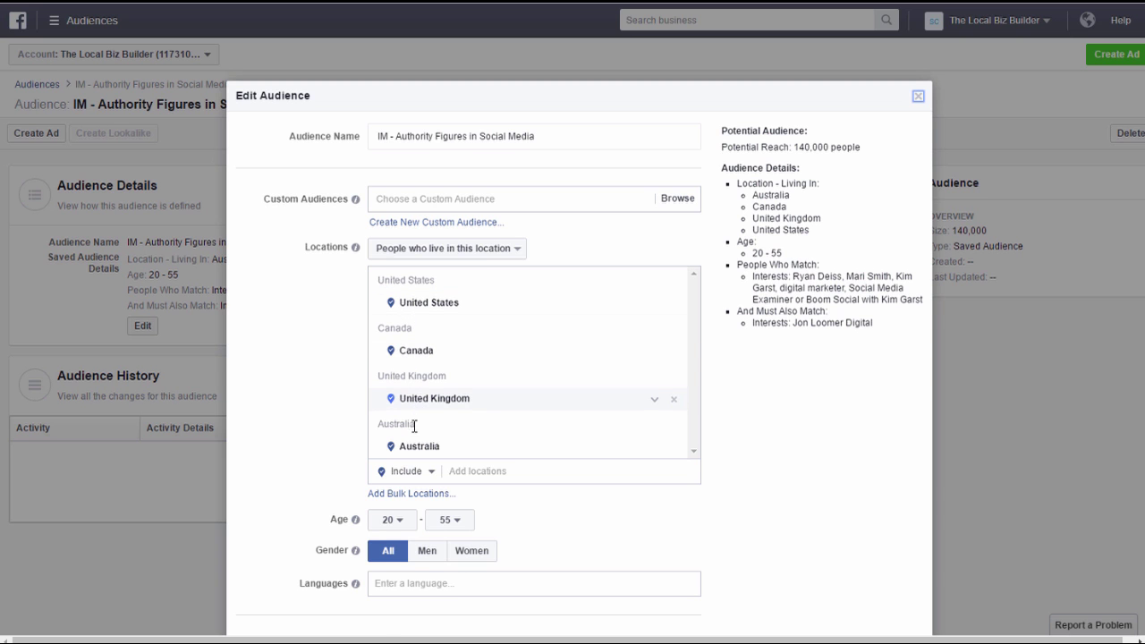
{"action": "scroll", "coordinate": [411, 454], "scroll_direction": "down", "scroll_amount": 3}
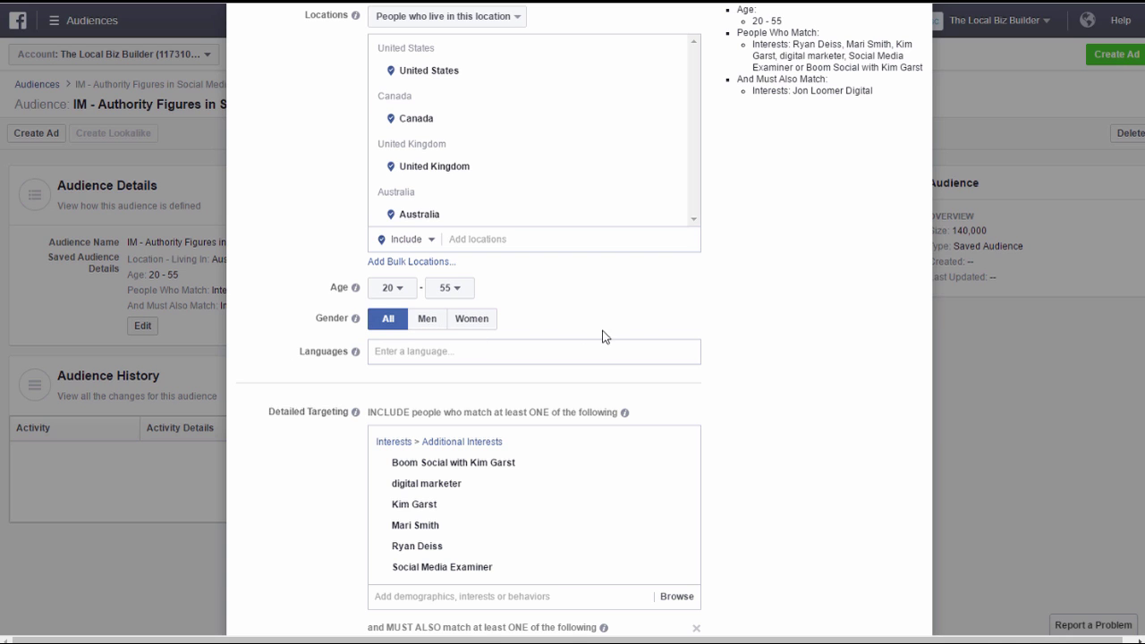
{"action": "scroll", "coordinate": [572, 331], "scroll_direction": "down", "scroll_amount": 3}
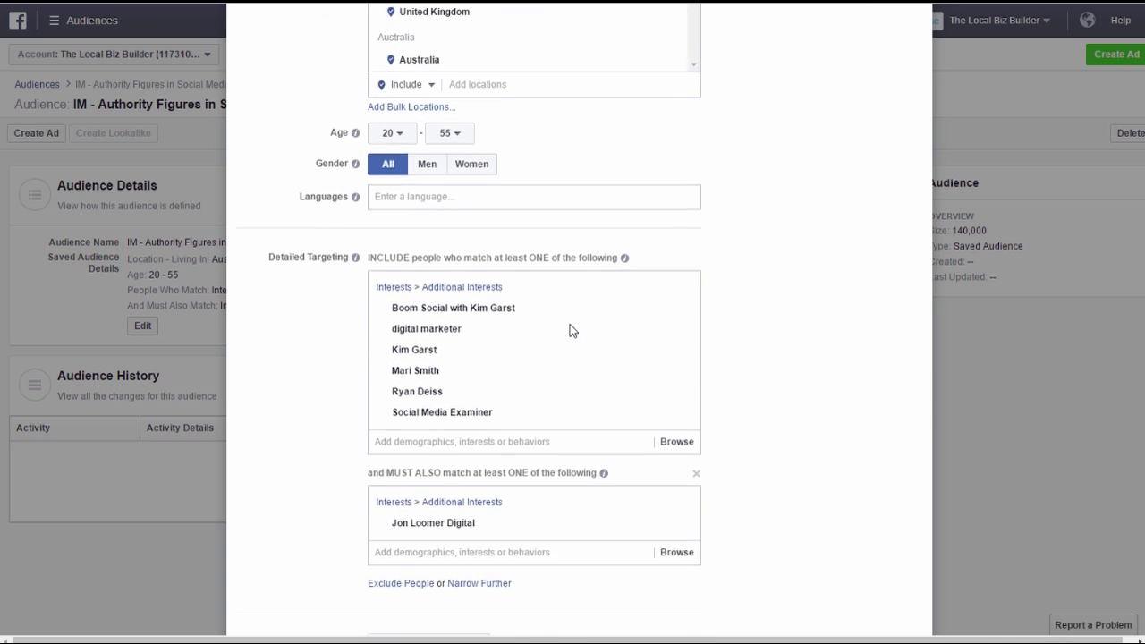
{"action": "scroll", "coordinate": [572, 331], "scroll_direction": "down", "scroll_amount": 2}
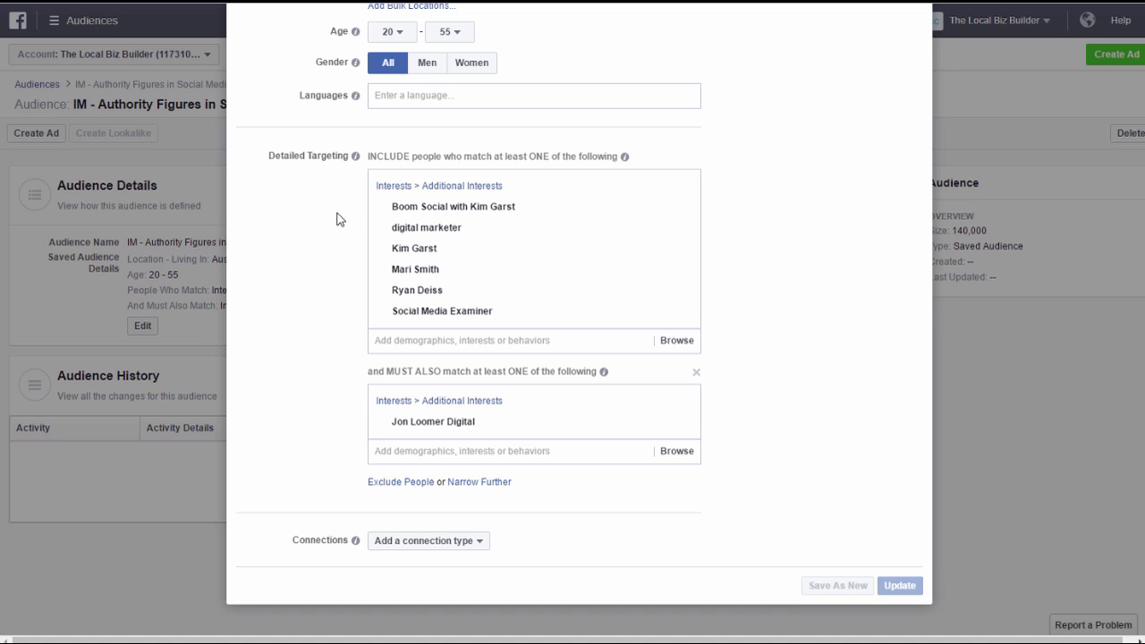
{"action": "mouse_move", "coordinate": [413, 212]}
{"action": "mouse_move", "coordinate": [519, 436]}
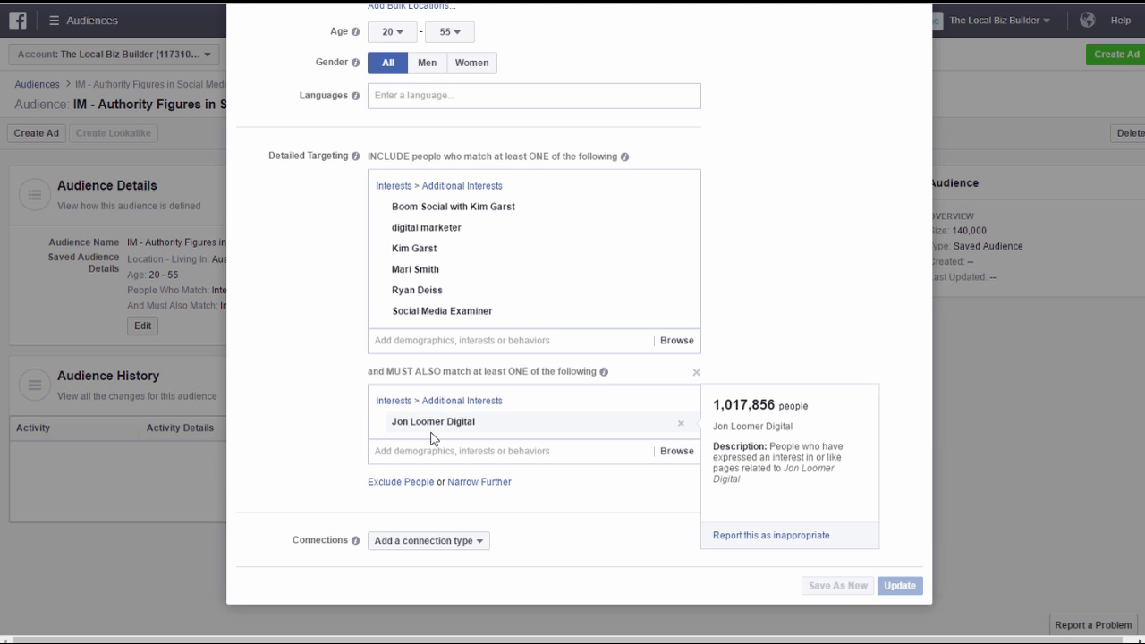
{"action": "scroll", "coordinate": [803, 285], "scroll_direction": "up", "scroll_amount": 5}
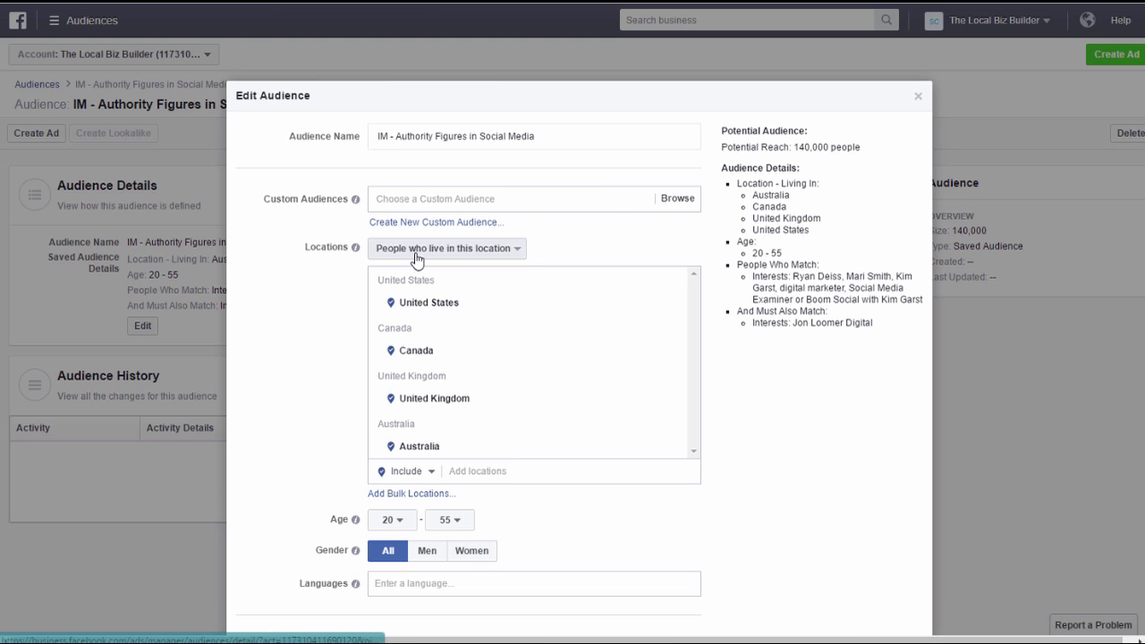
{"action": "scroll", "coordinate": [421, 277], "scroll_direction": "down", "scroll_amount": 5}
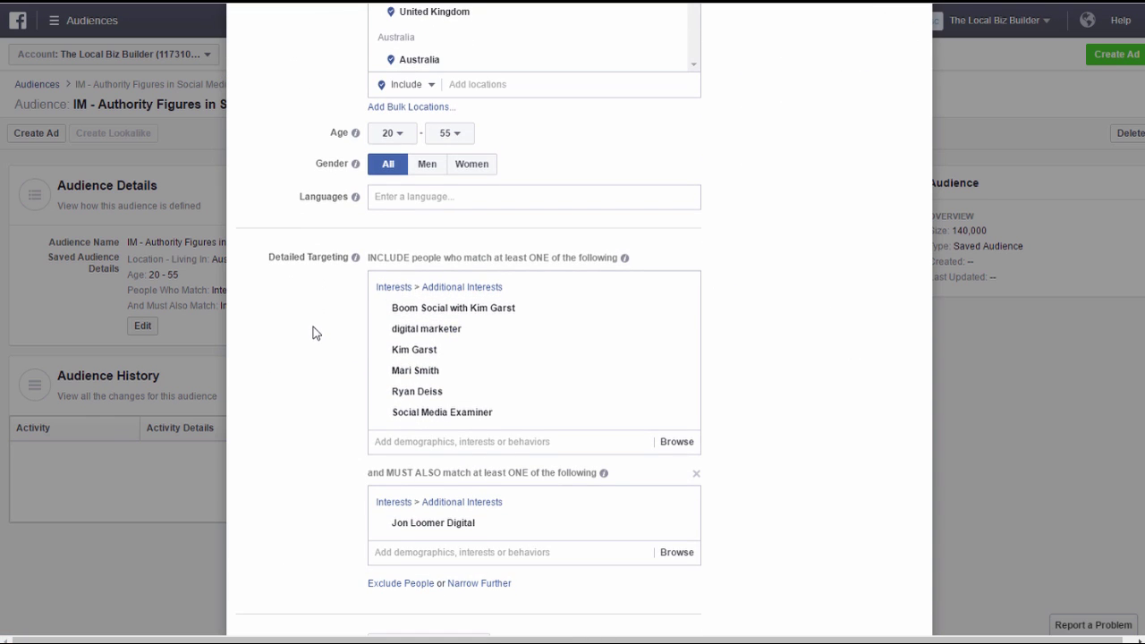
{"action": "mouse_move", "coordinate": [389, 325]}
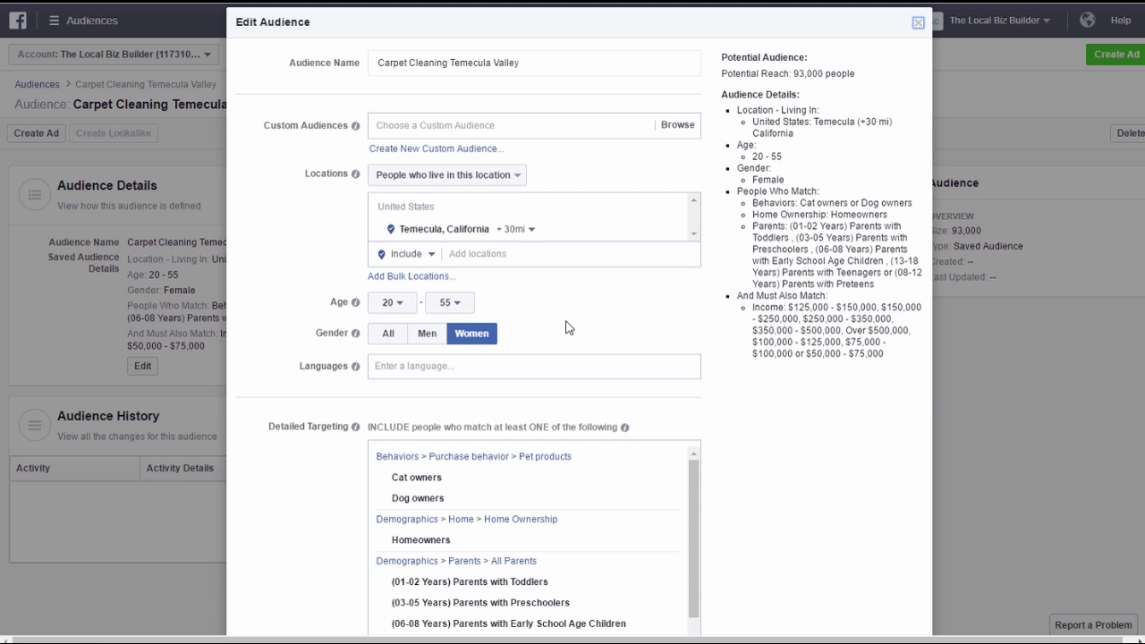
Inspect the pet owner, homeowner and parent segments included in the "Carpet Cleaning Temecula Valley" audience
{"action": "scroll", "coordinate": [567, 328], "scroll_direction": "down", "scroll_amount": 5}
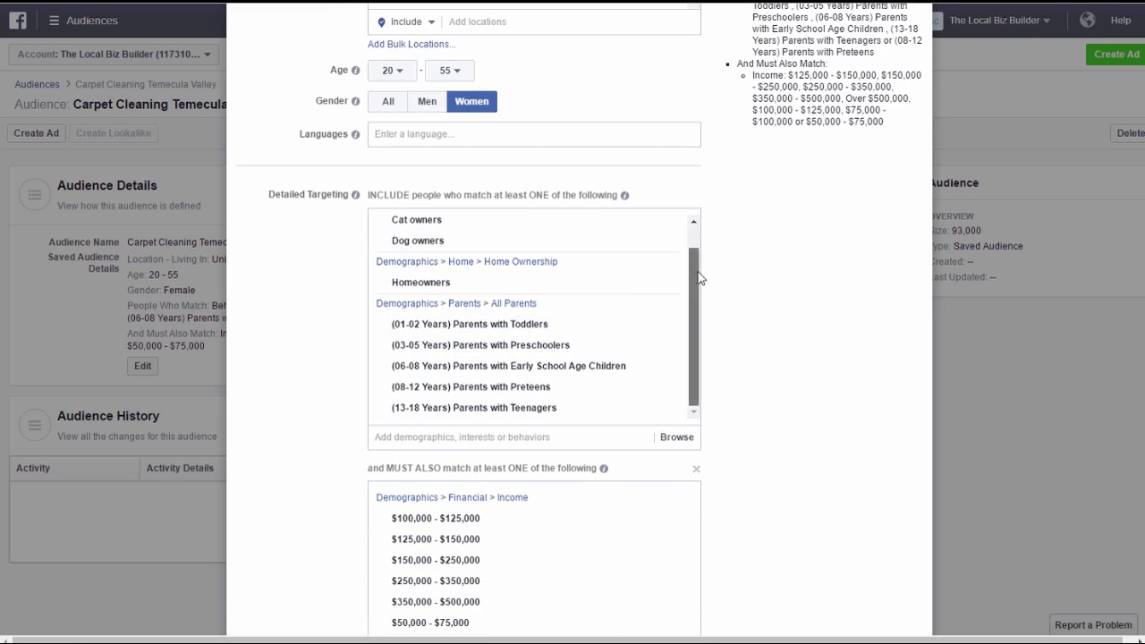
{"action": "scroll", "coordinate": [689, 269], "scroll_direction": "up", "scroll_amount": 1}
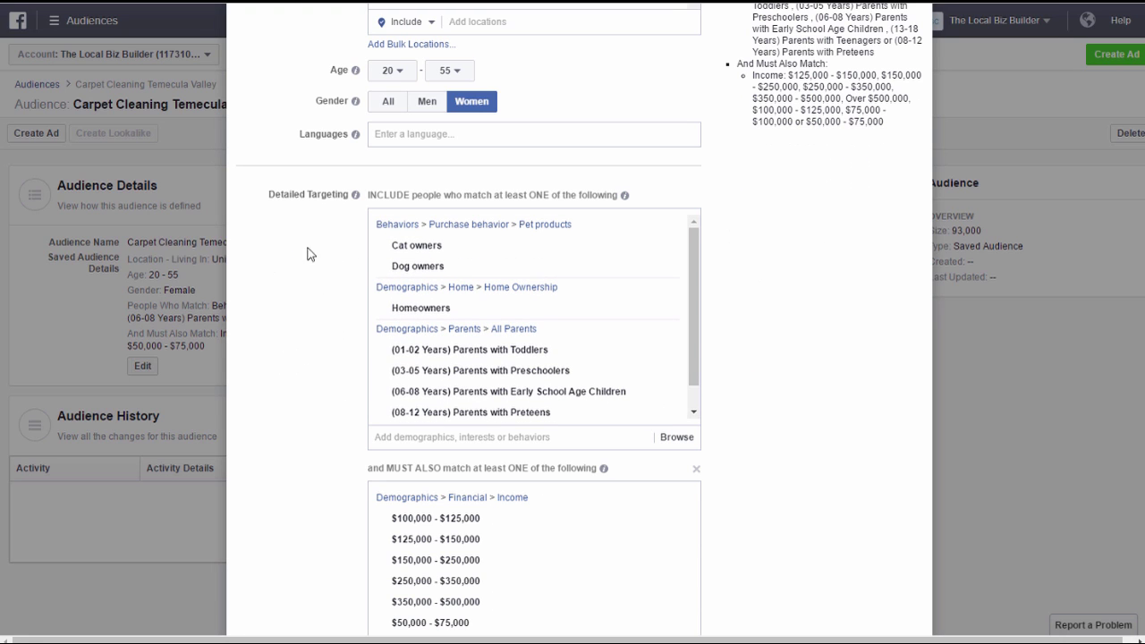
{"action": "mouse_move", "coordinate": [399, 256]}
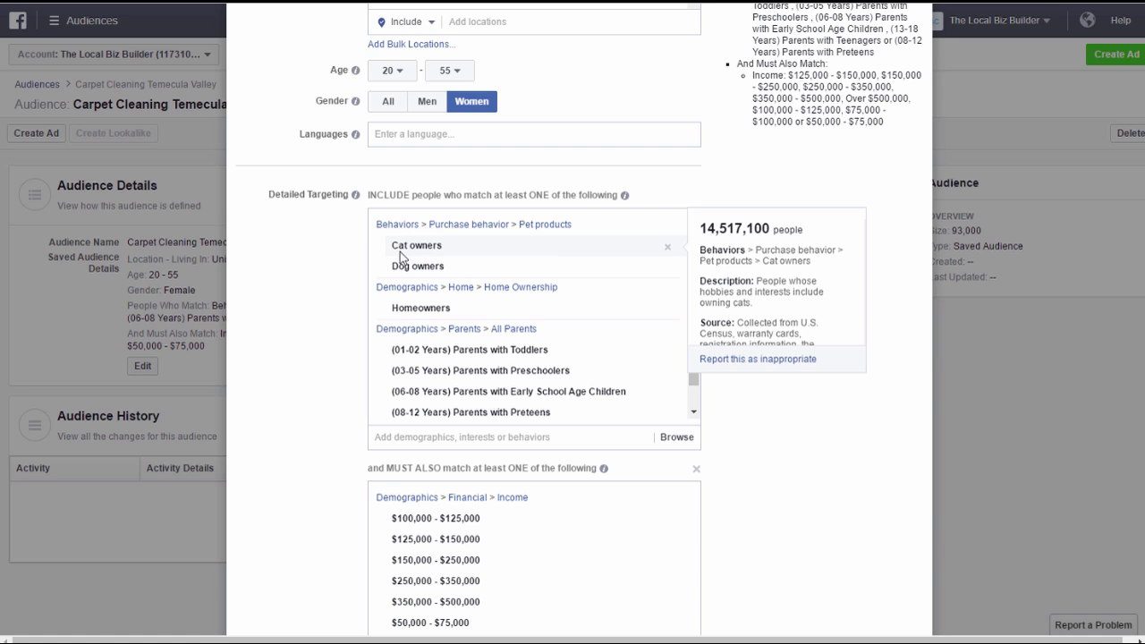
{"action": "mouse_move", "coordinate": [416, 275]}
{"action": "mouse_move", "coordinate": [424, 318]}
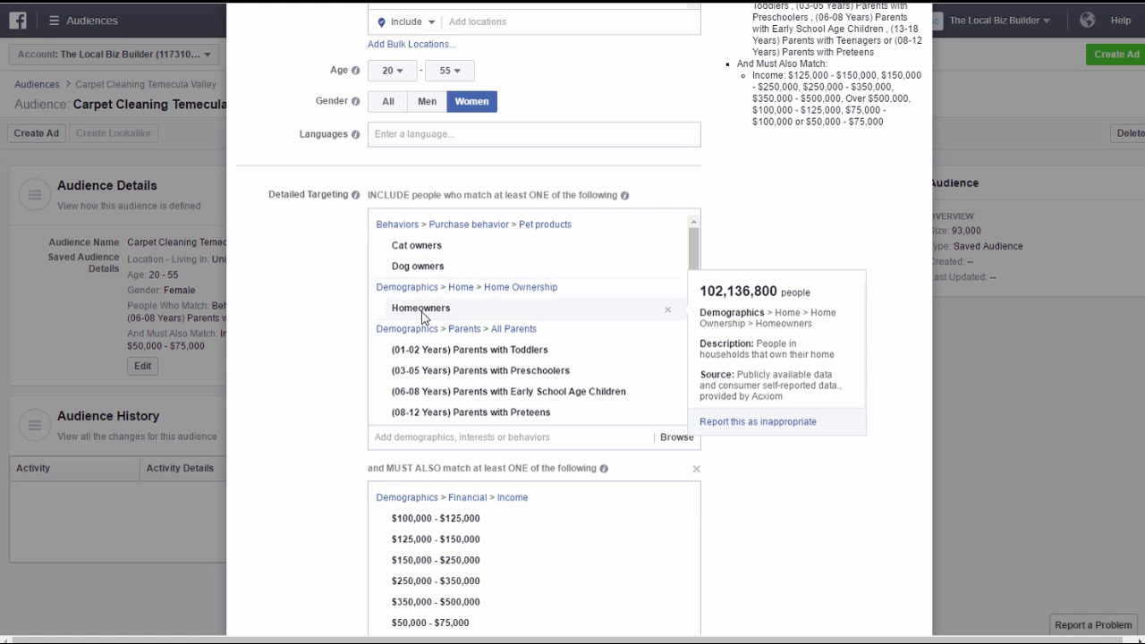
{"action": "mouse_move", "coordinate": [412, 367]}
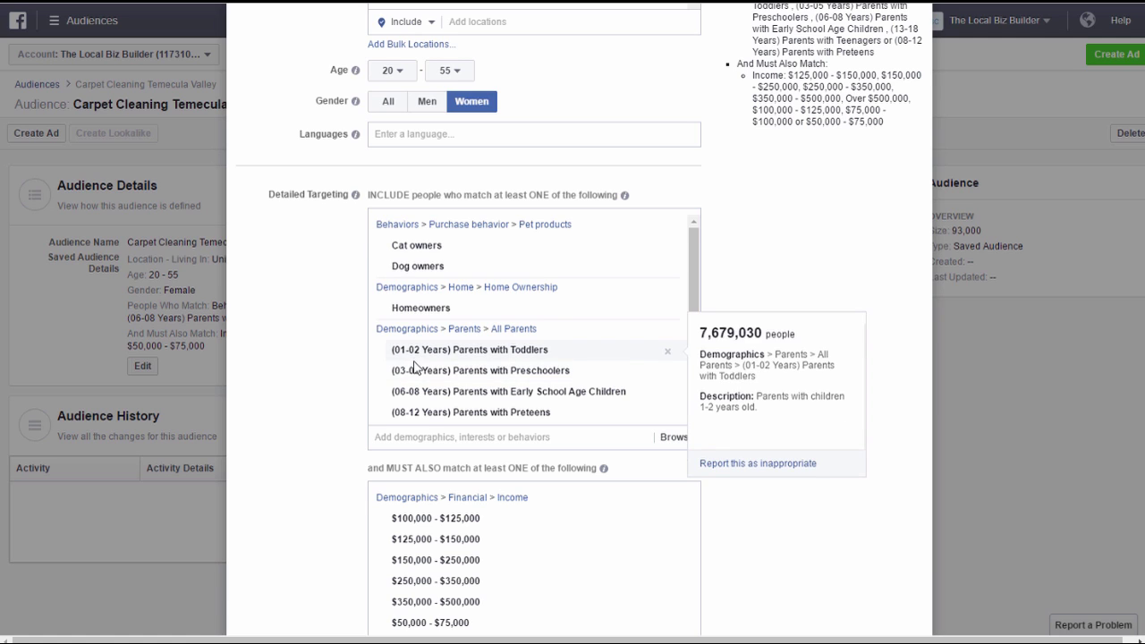
{"action": "mouse_move", "coordinate": [426, 422]}
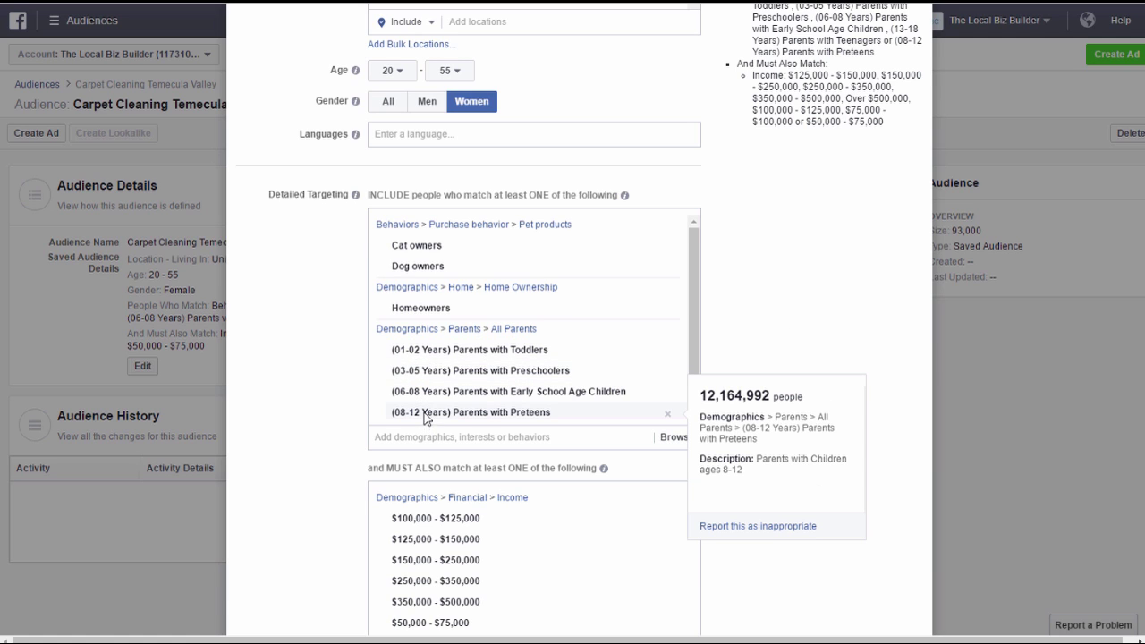
{"action": "mouse_move", "coordinate": [422, 402]}
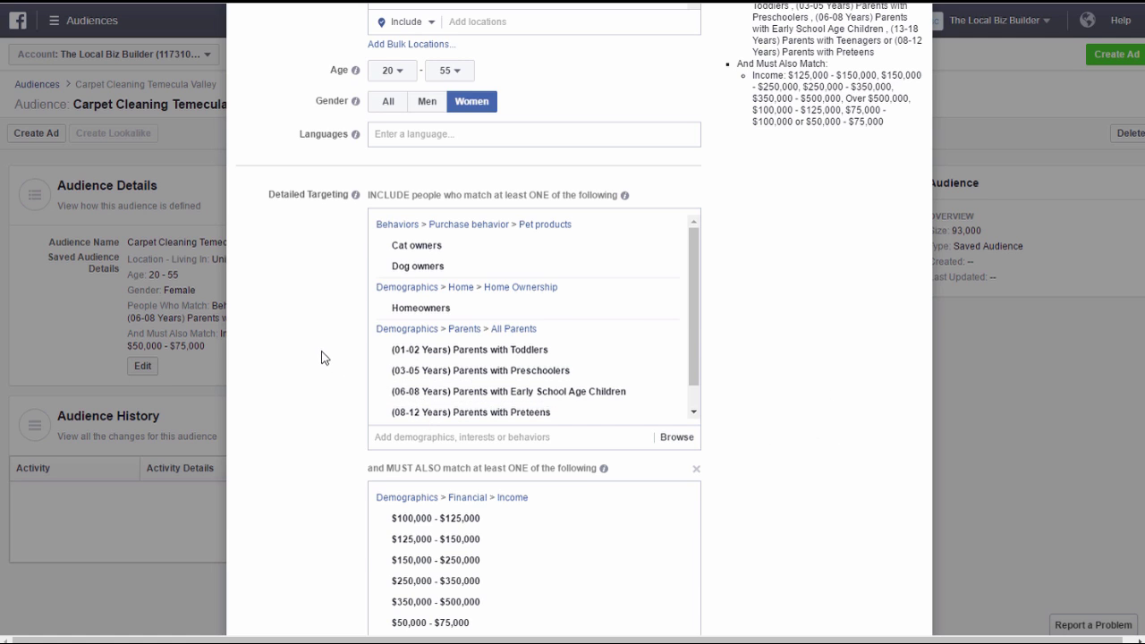
Review the income brackets and overall settings of the carpet cleaning audience, and close the audience editor without saving
{"action": "scroll", "coordinate": [322, 358], "scroll_direction": "down", "scroll_amount": 3}
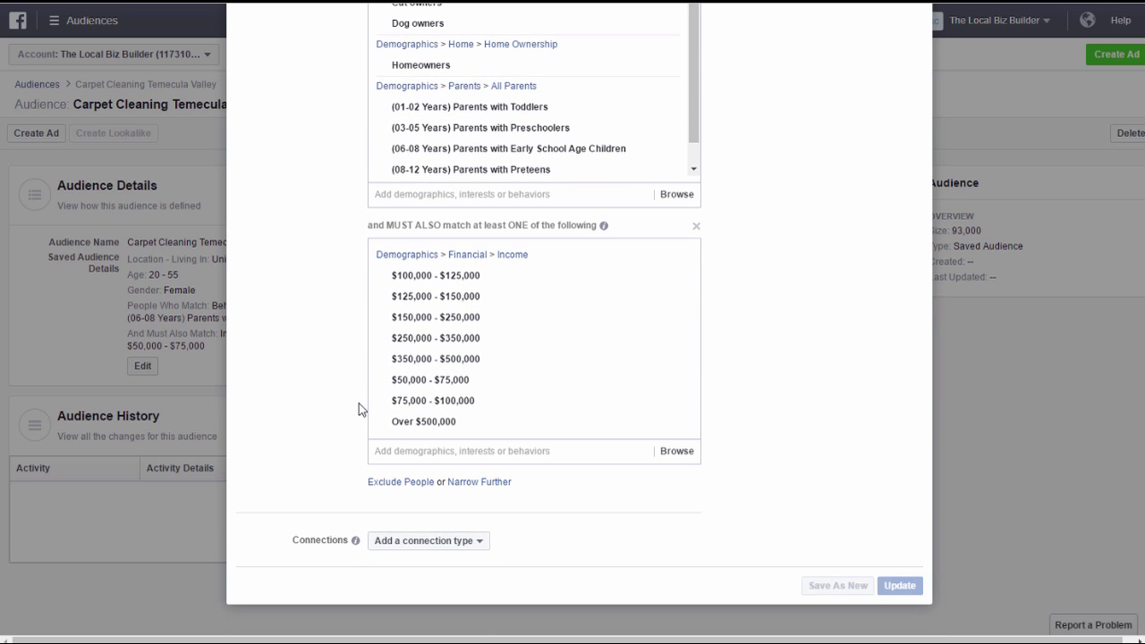
{"action": "mouse_move", "coordinate": [392, 388]}
{"action": "scroll", "coordinate": [349, 372], "scroll_direction": "up", "scroll_amount": 2}
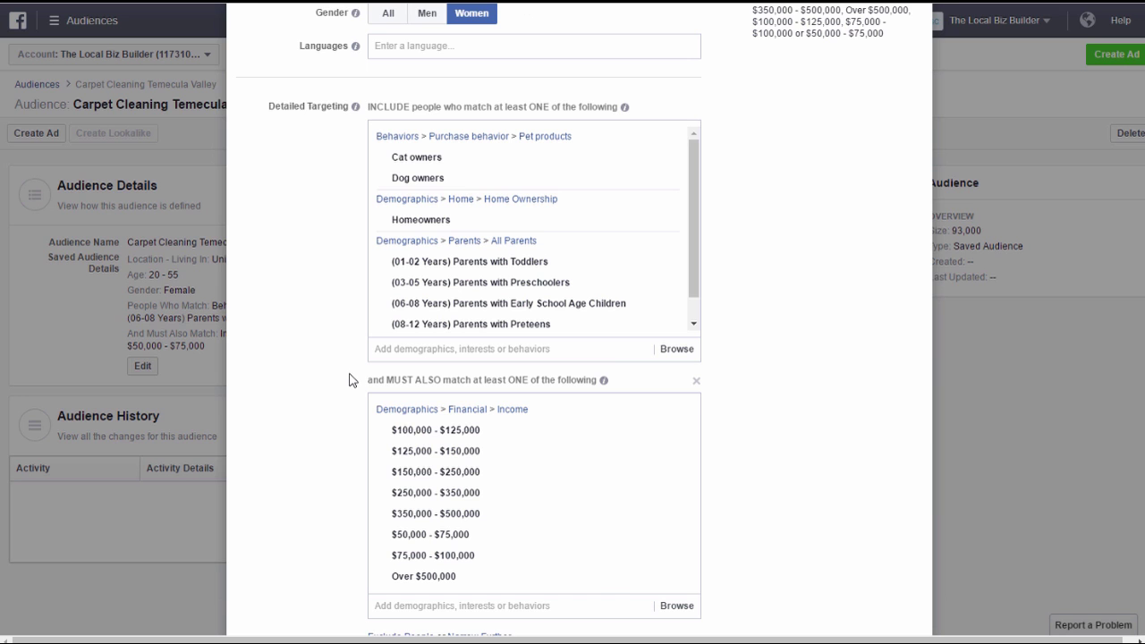
{"action": "scroll", "coordinate": [349, 380], "scroll_direction": "up", "scroll_amount": 2}
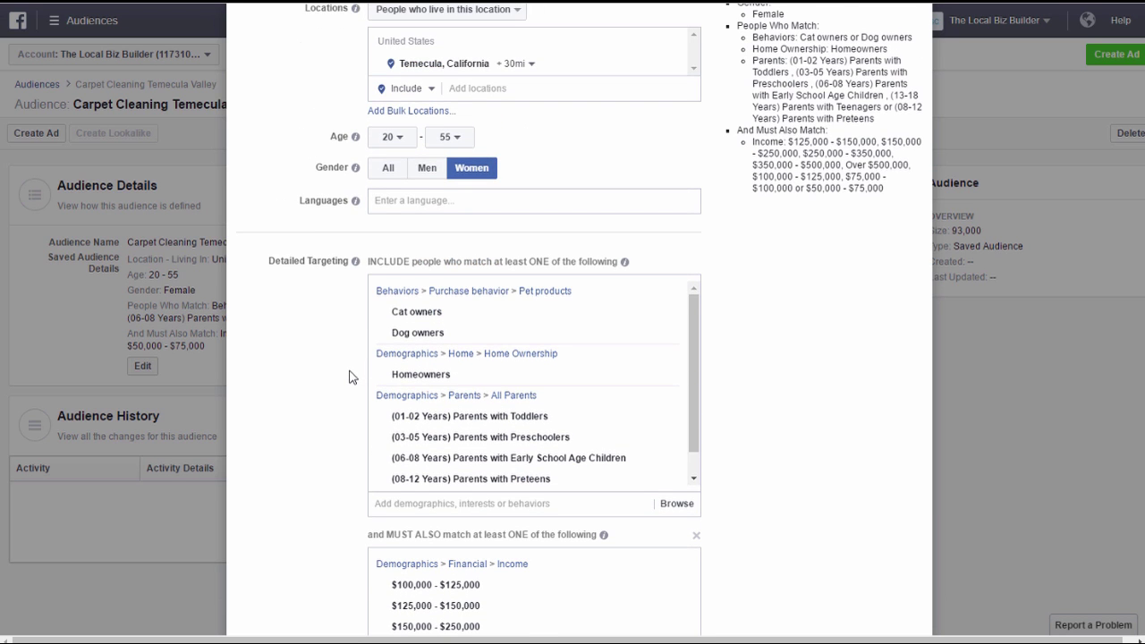
{"action": "scroll", "coordinate": [349, 376], "scroll_direction": "up", "scroll_amount": 3}
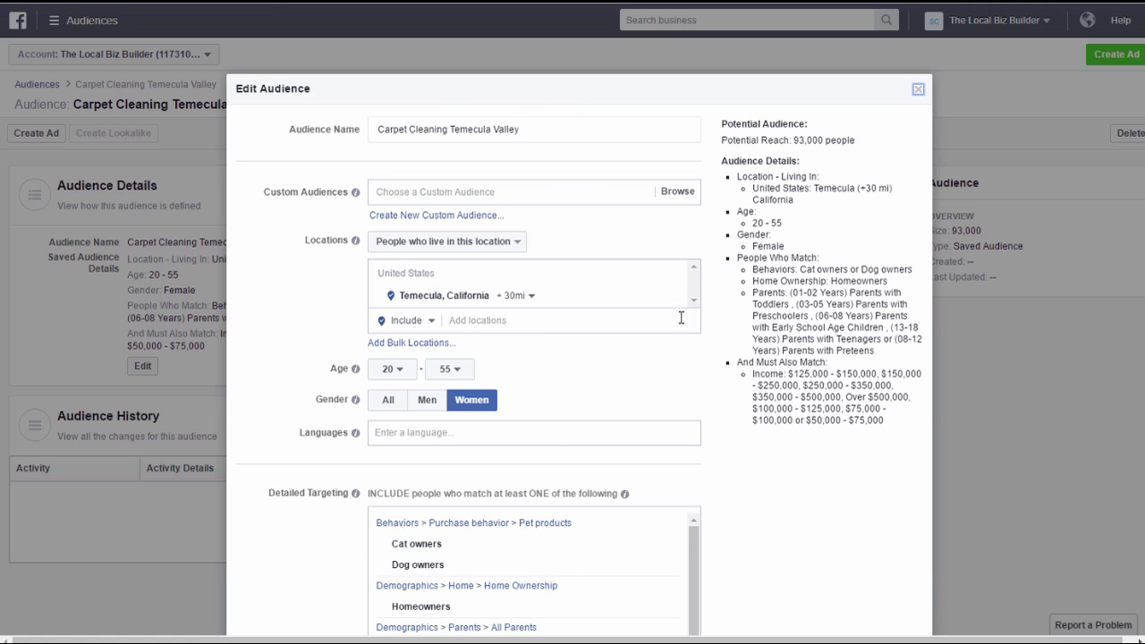
{"action": "left_click", "coordinate": [918, 90]}
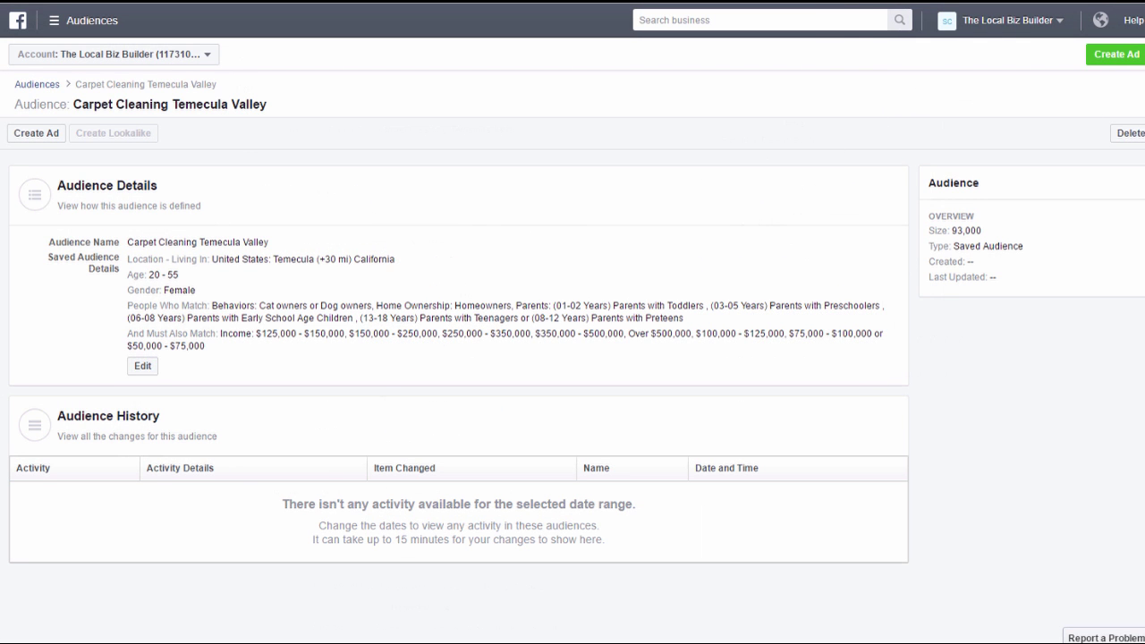